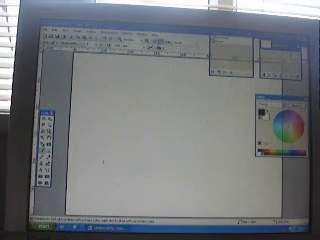
- Draw a blue-to-white diamond gradient across the canvas, darker at the top-left
click(48, 150)
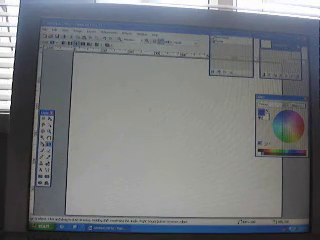
click(150, 130)
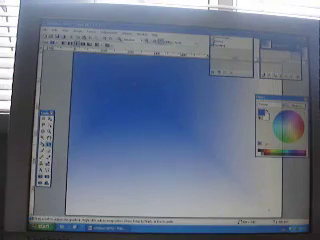
- Place large blue 'DONKEY DICK' text on the canvas and shift it up and left
click(44, 150)
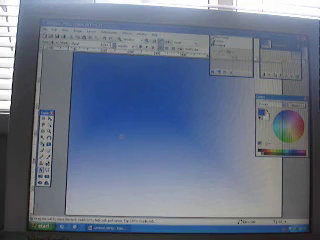
drag(120, 136, 117, 178)
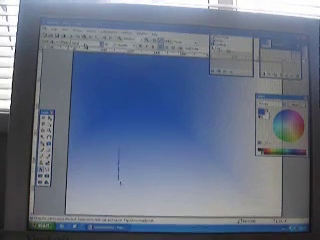
text(DONKEY DIC)
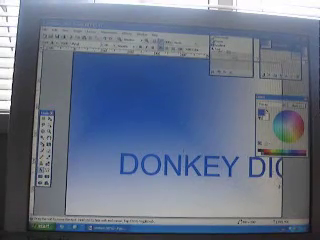
drag(278, 185, 240, 147)
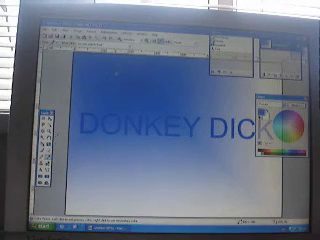
- Close the image with Ctrl+W, discarding the changes via Don't Save
key(ctrl+w)
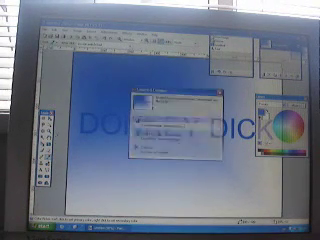
click(145, 132)
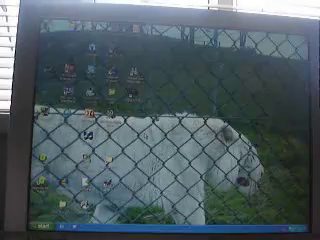